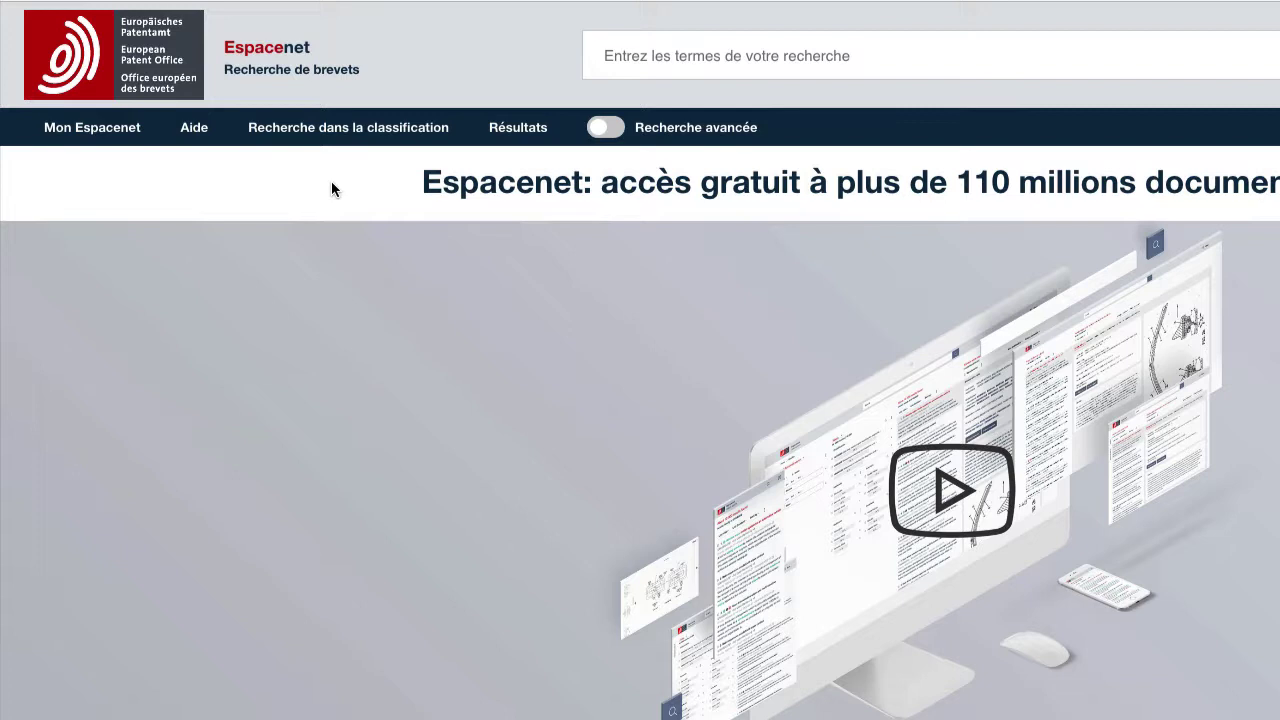
Step: Browse the classification from A Human Necessities through A45 and A45F to group A45F 3/00 and look through its subgroups
click(320, 130)
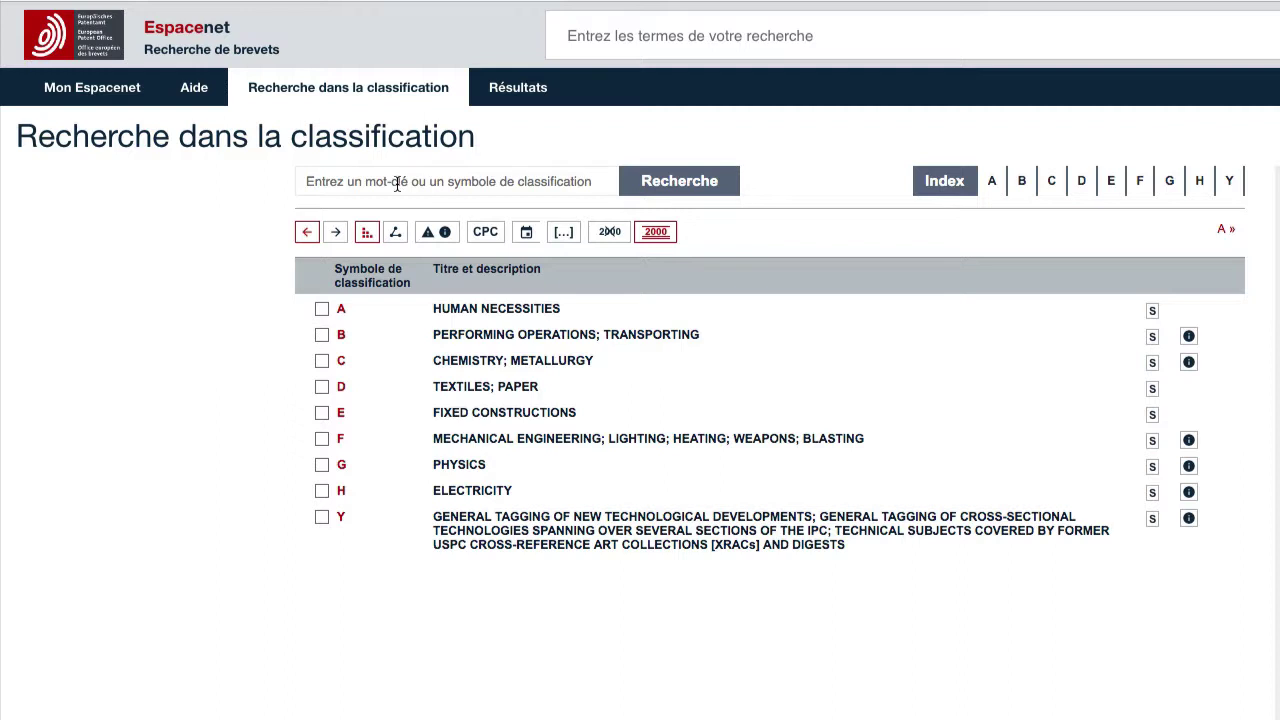
click(459, 311)
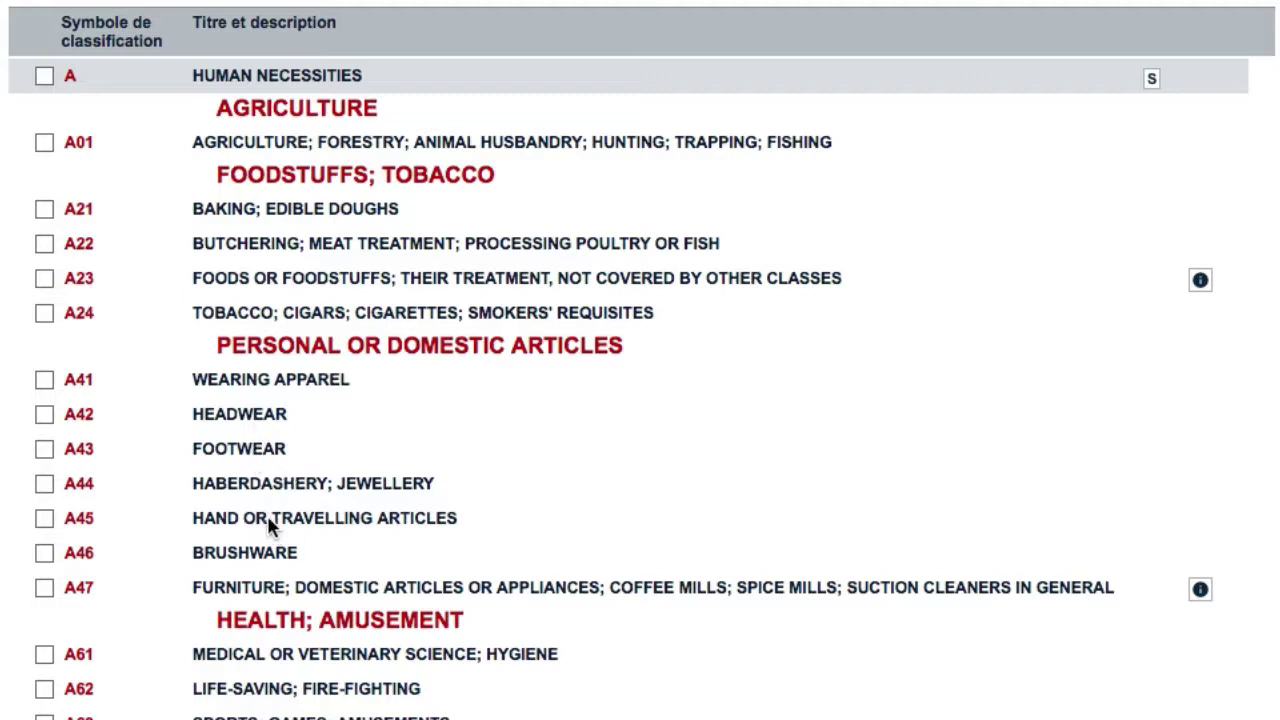
click(212, 527)
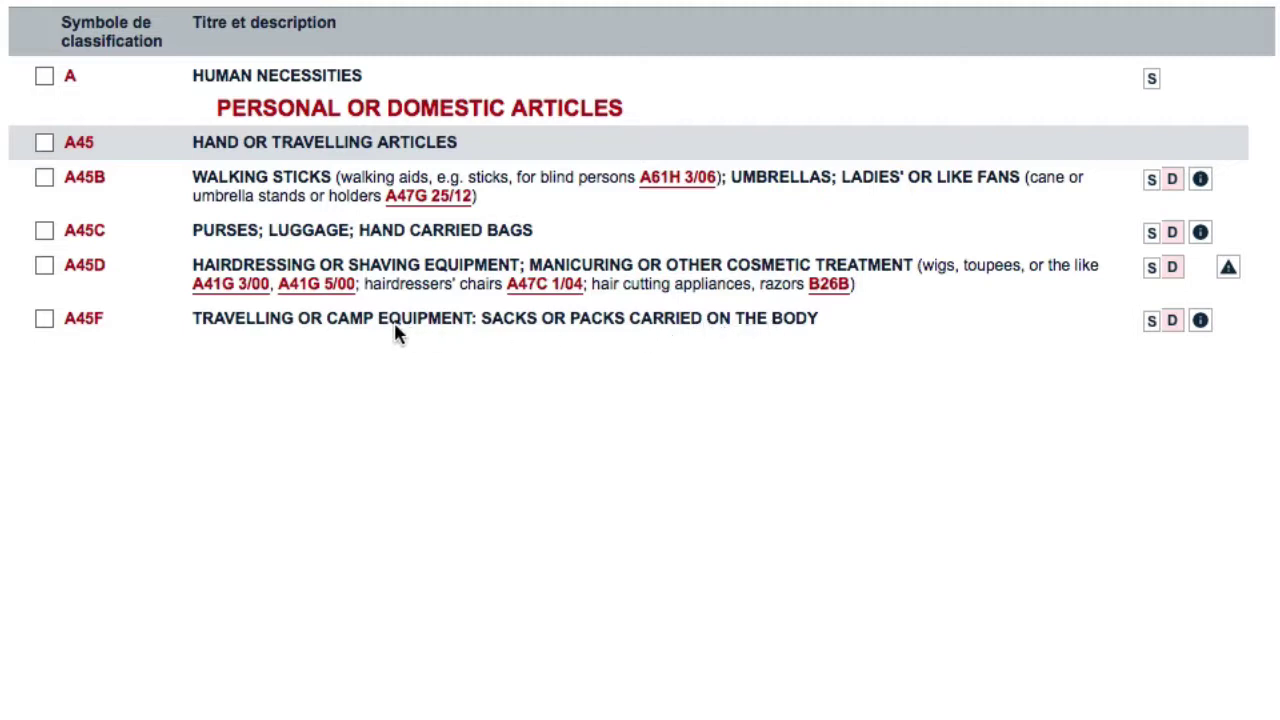
click(217, 321)
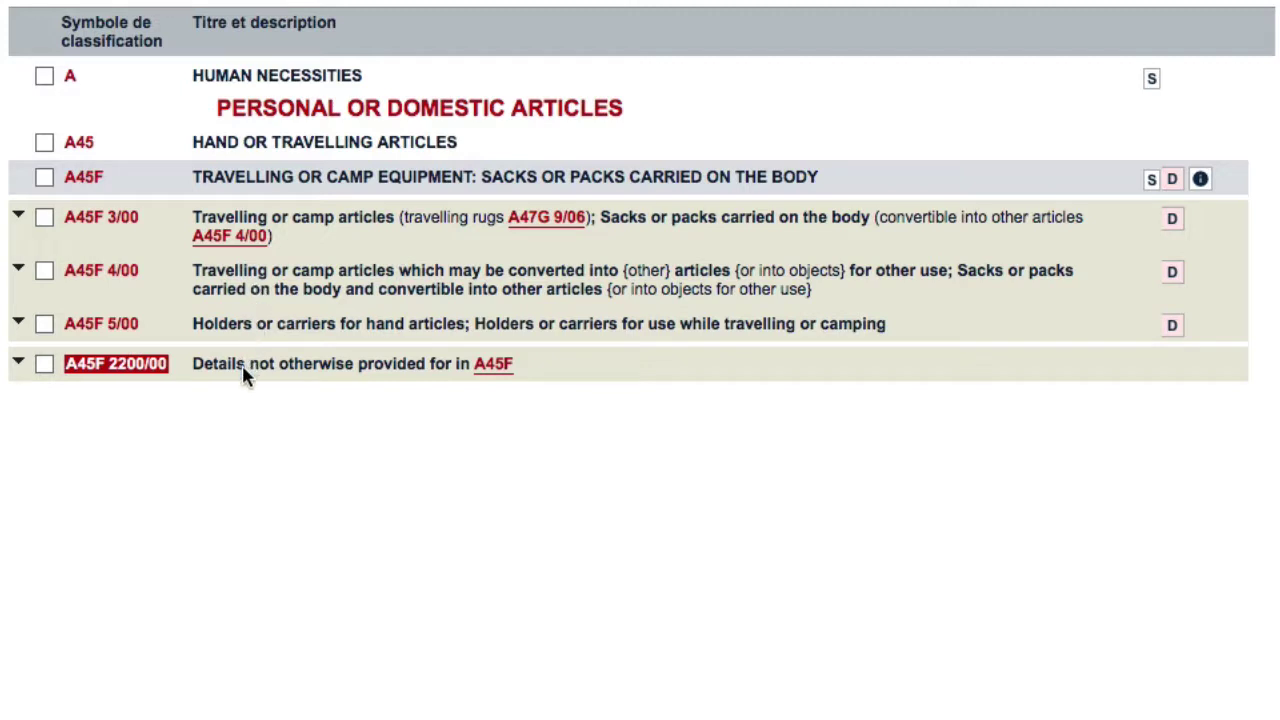
click(83, 228)
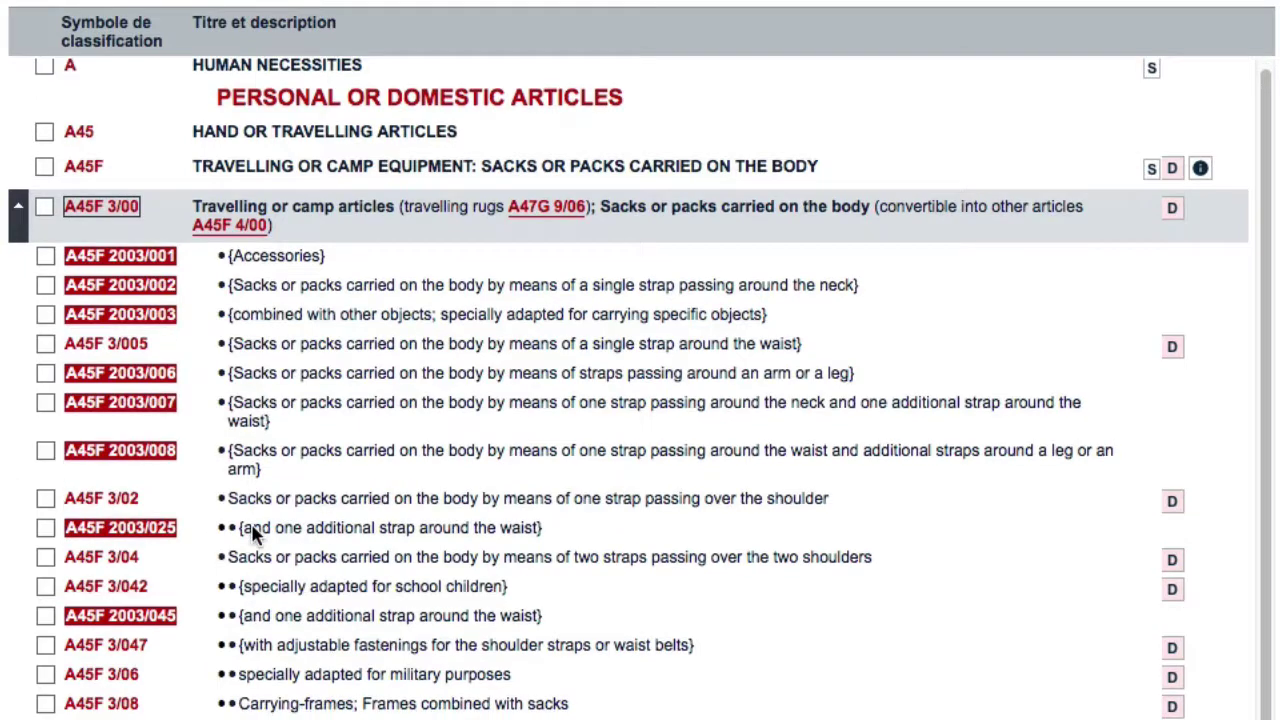
scroll(252, 530, down, 2)
scroll(252, 532, down, 10)
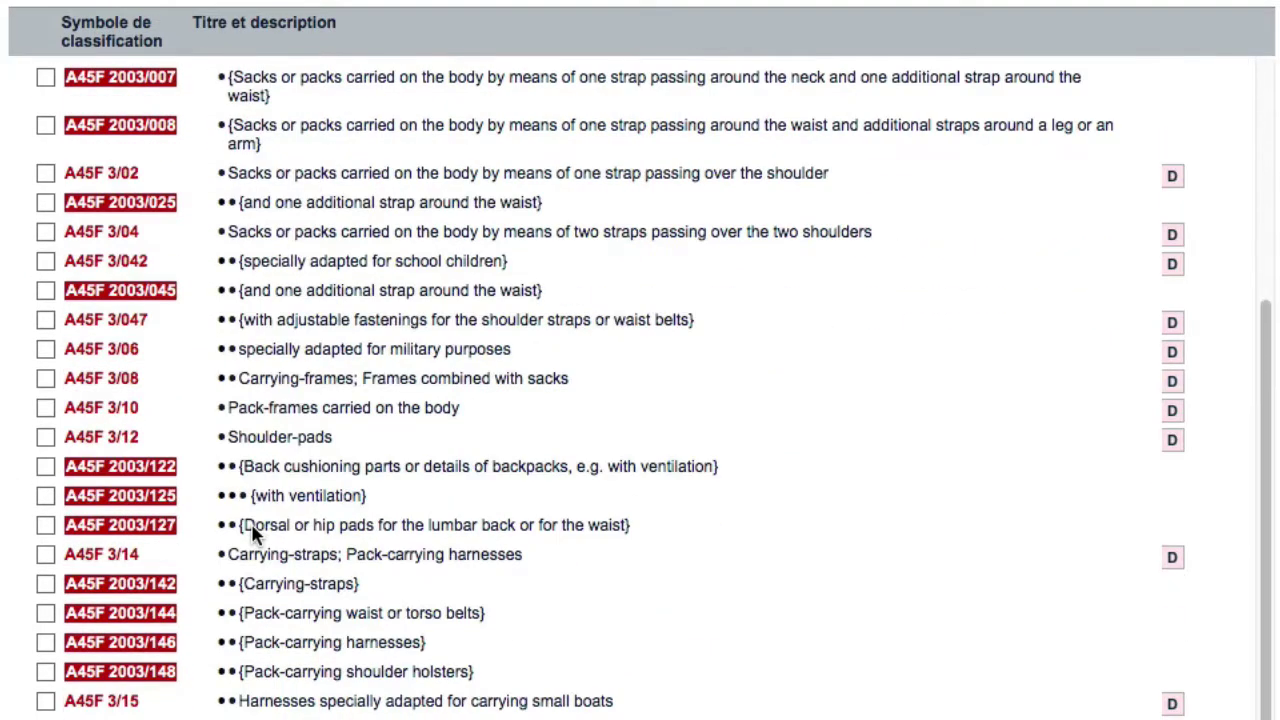
scroll(251, 523, up, 12)
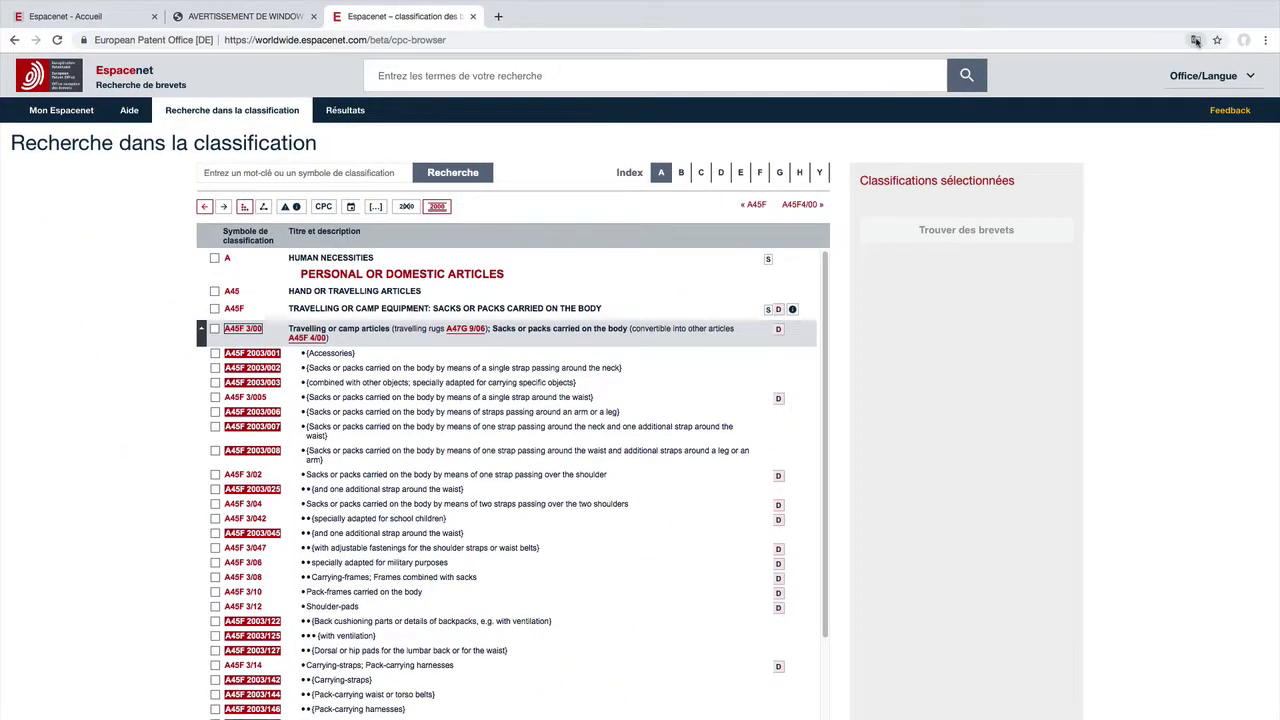
Step: Translate the classification page into French and find the patents classified under A45F 3/005
click(1196, 41)
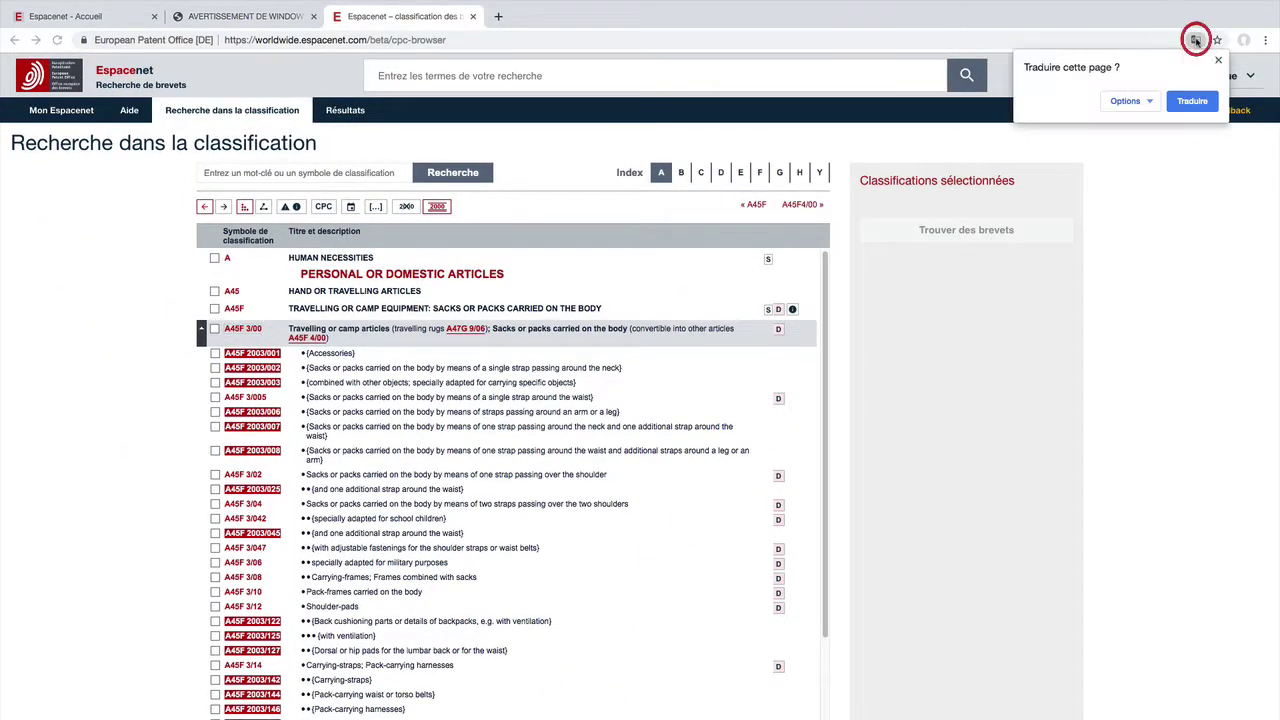
click(1191, 102)
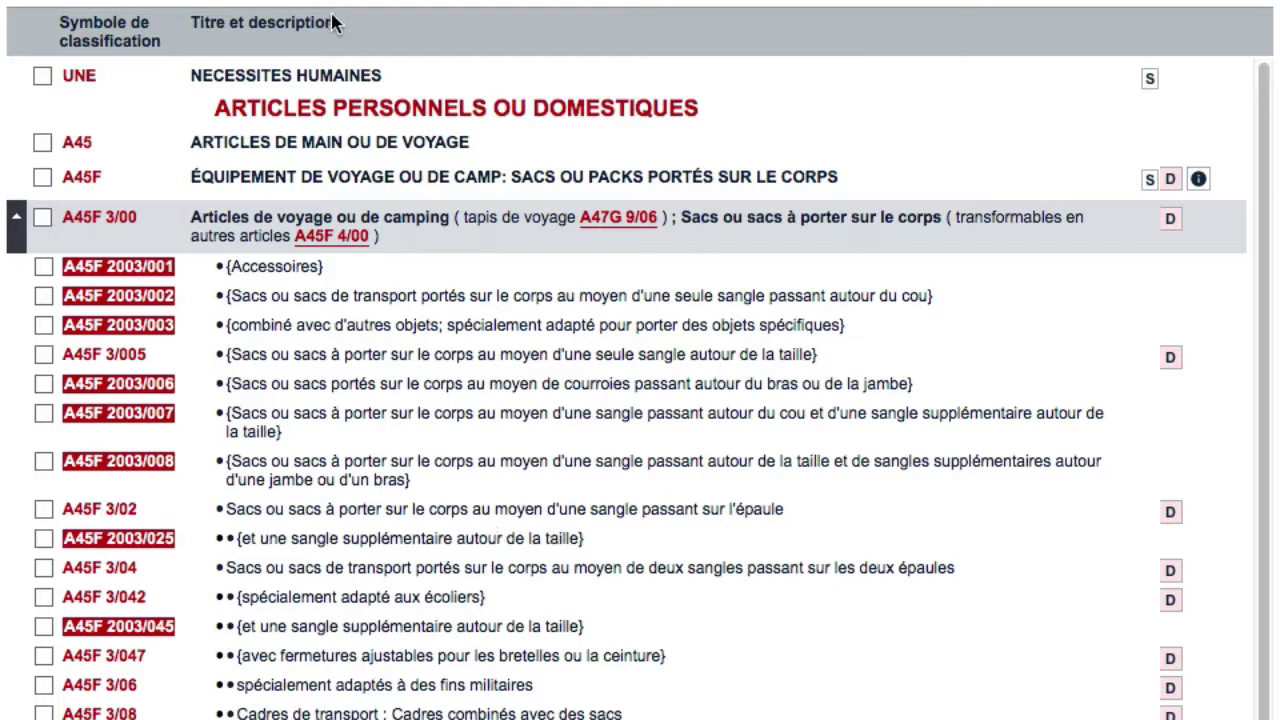
click(43, 355)
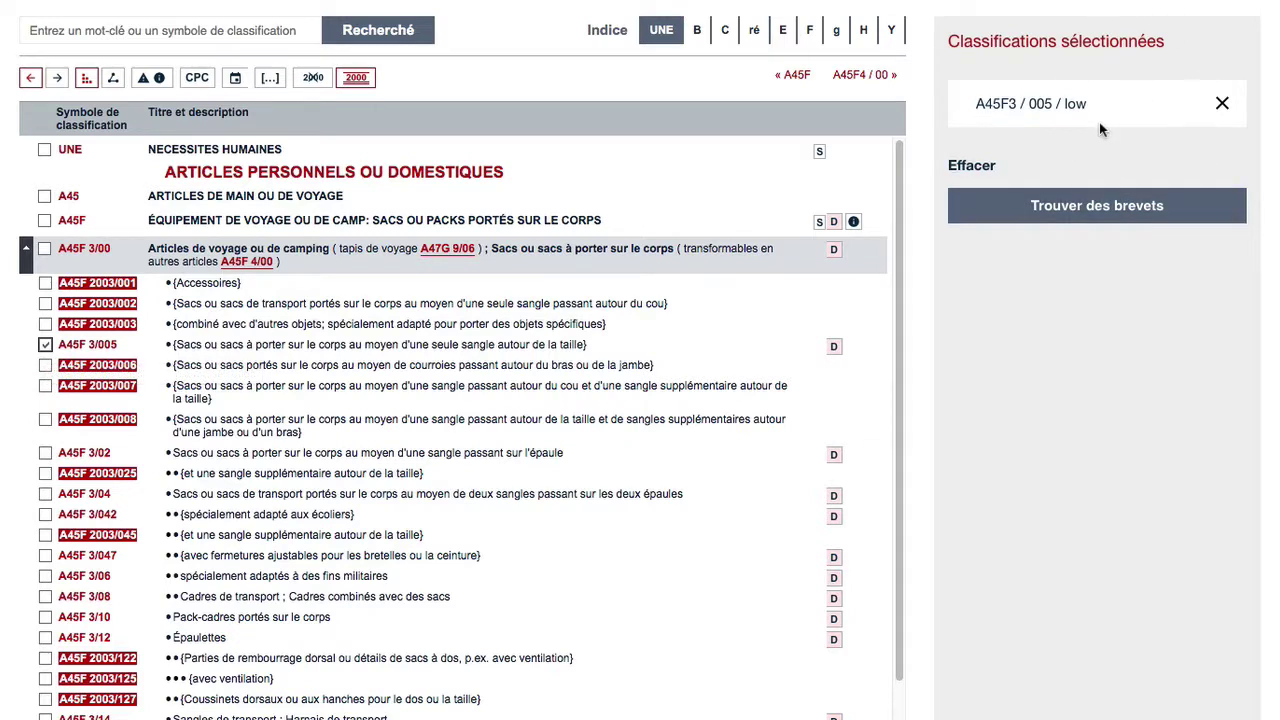
click(1095, 212)
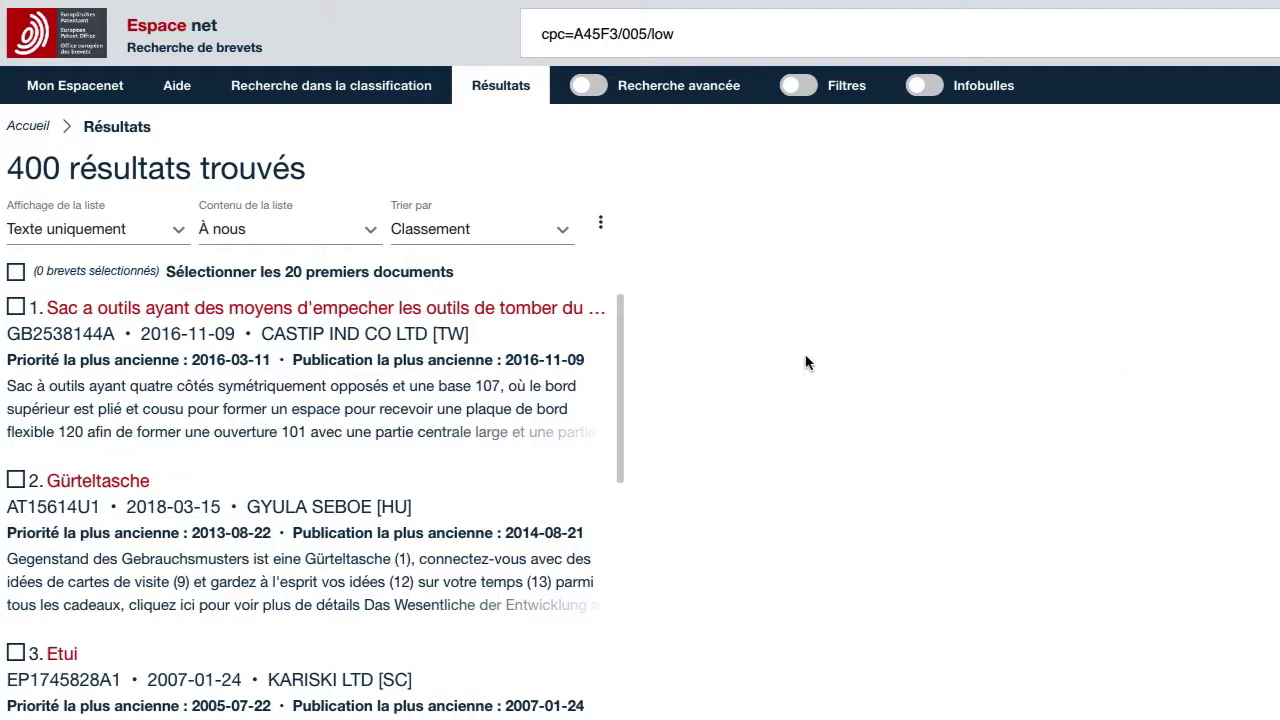
Step: Add an advanced search criterion requiring "bottle" in the title, abstract or claims, alongside the CPC criterion
click(594, 88)
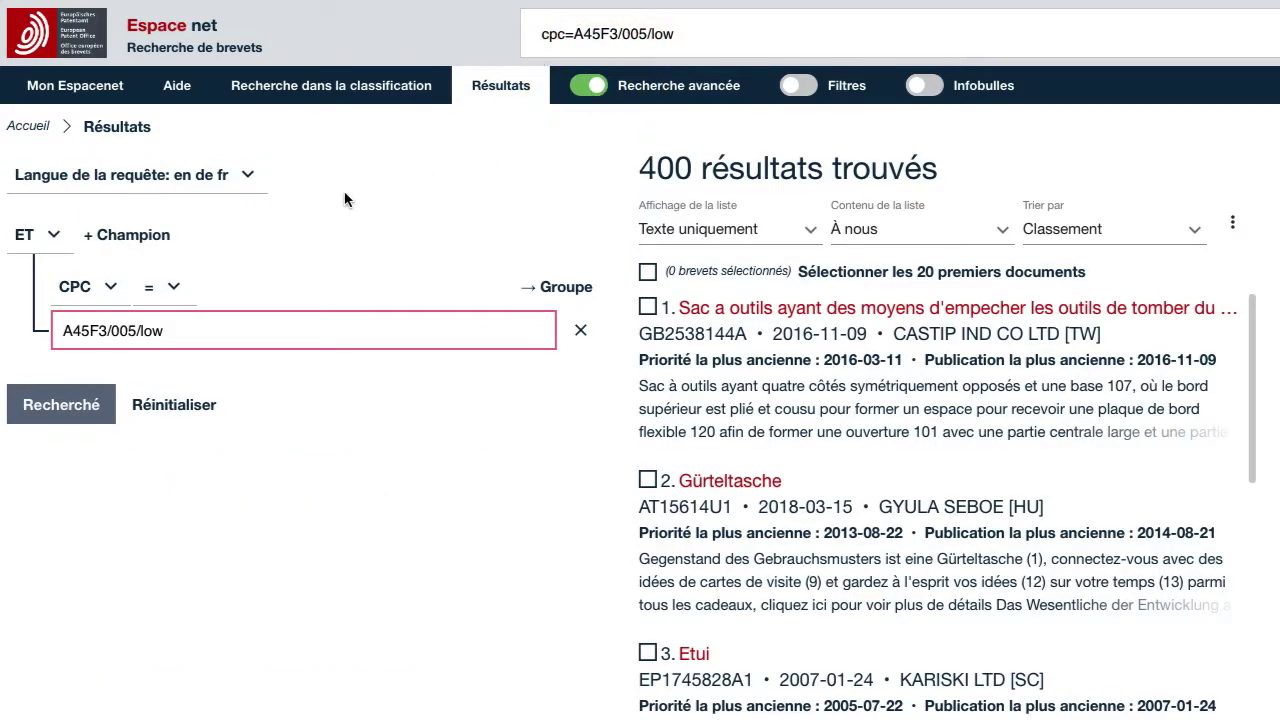
click(115, 237)
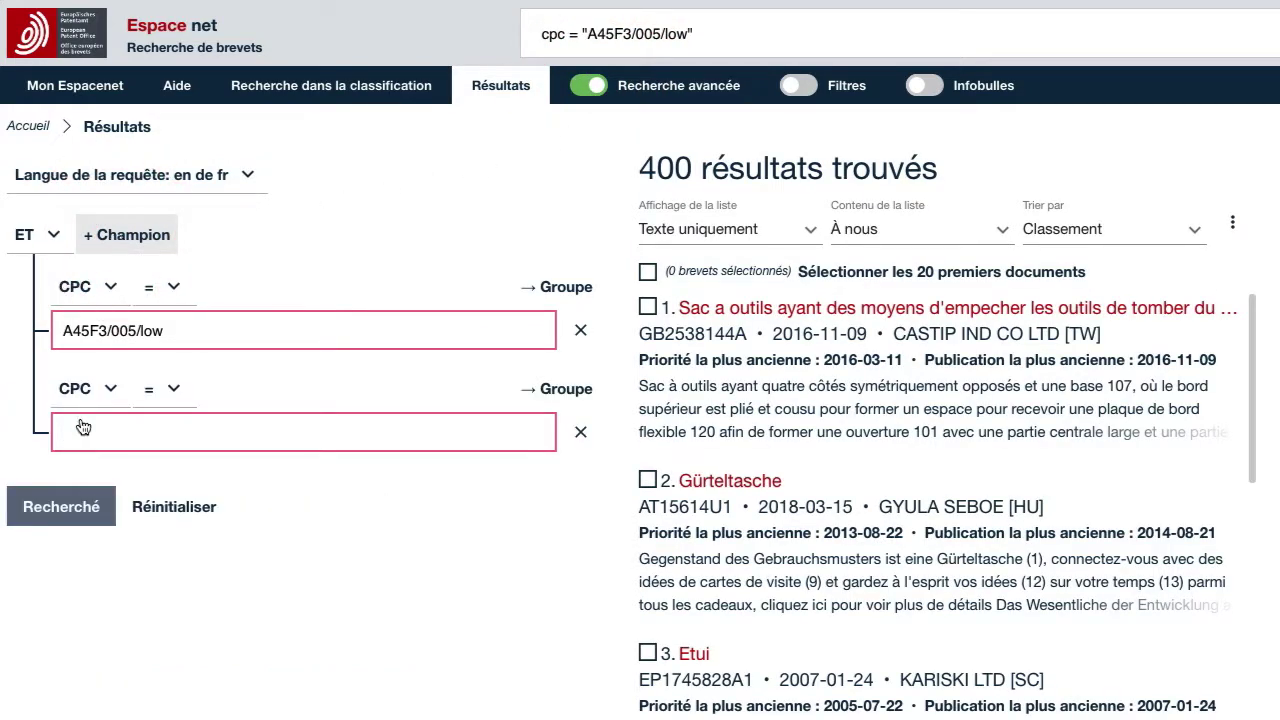
click(96, 389)
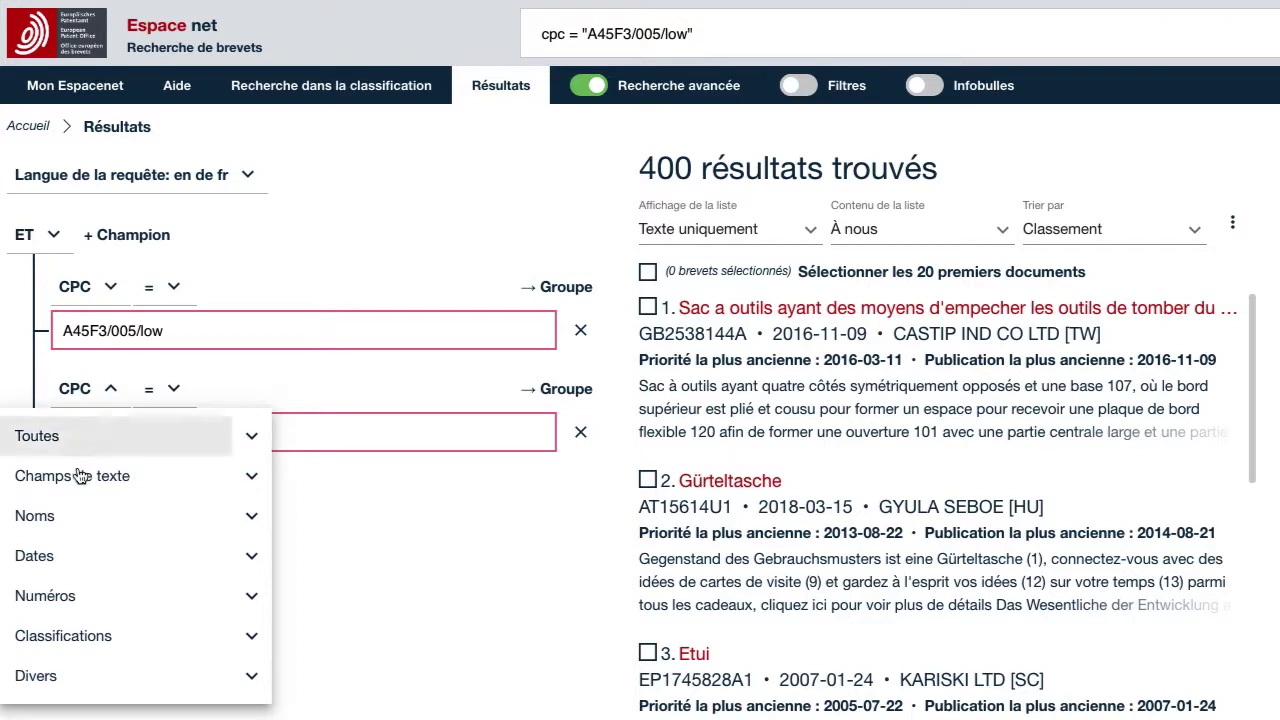
click(86, 473)
click(96, 433)
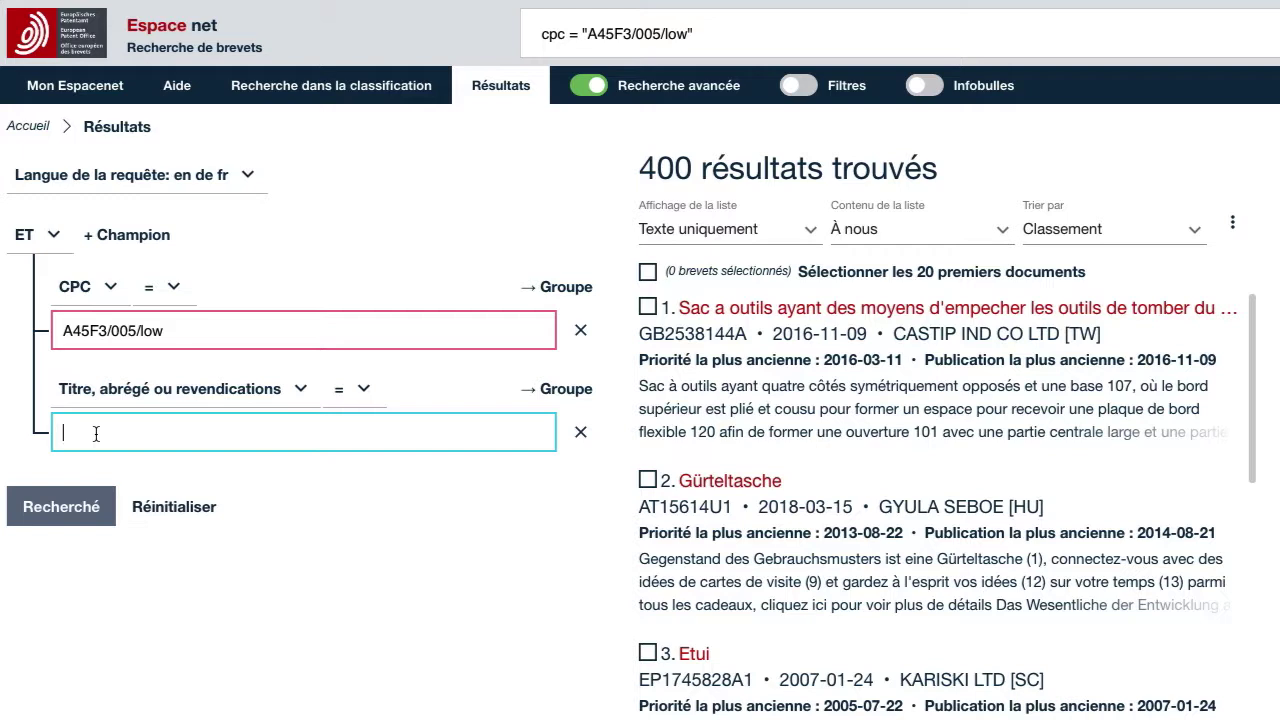
text(bott)
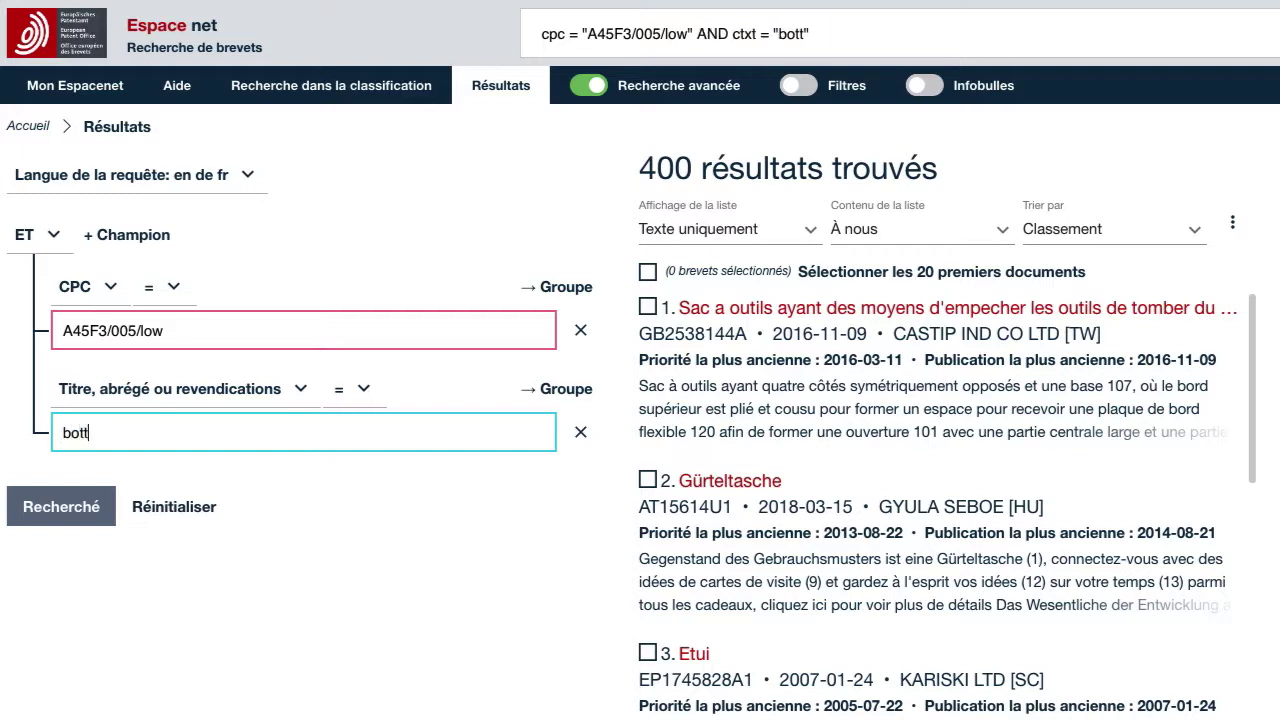
text(le)
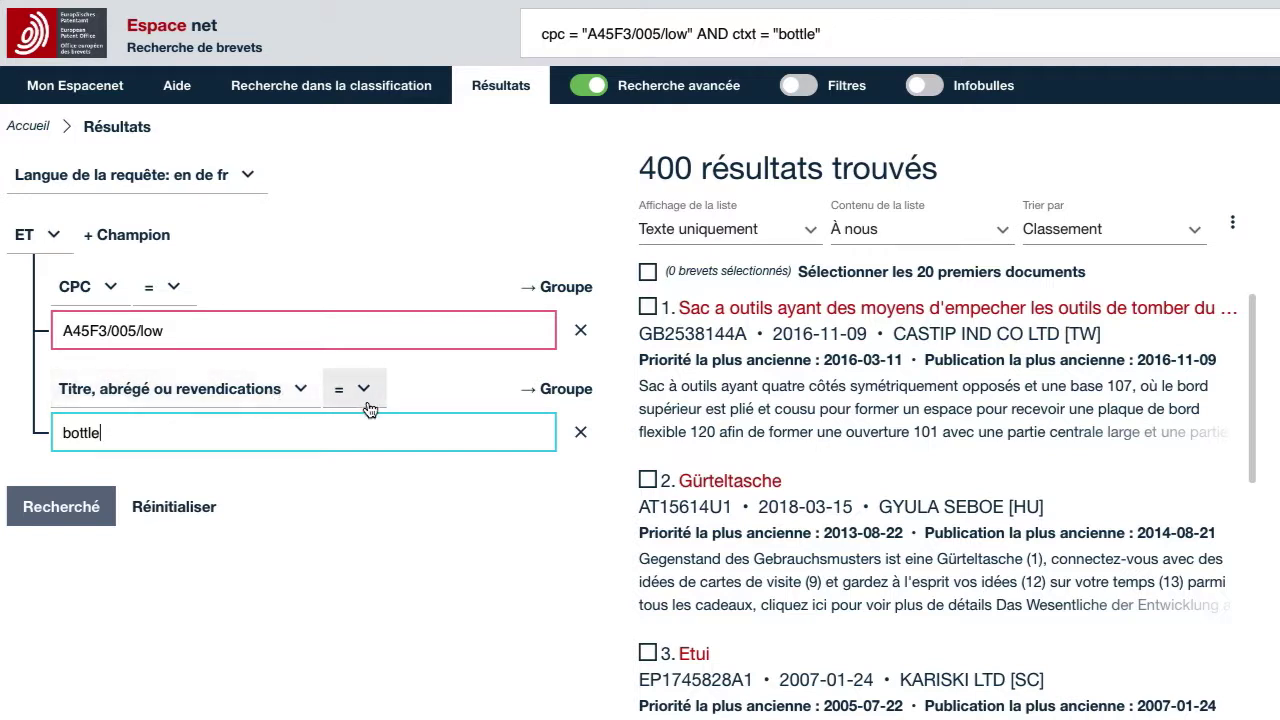
Step: Group the "bottle" criterion with an OR alternative "hydratation" in title, abstract or claims, and run the search
click(555, 390)
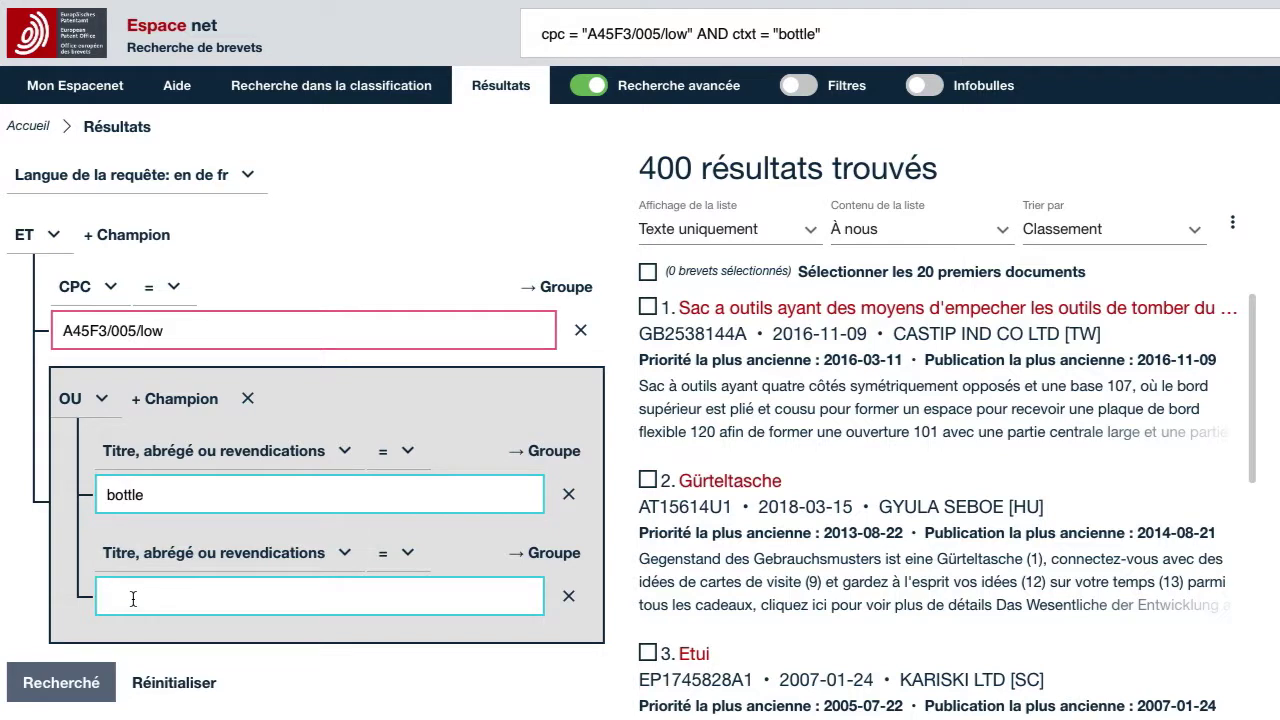
text(hydra)
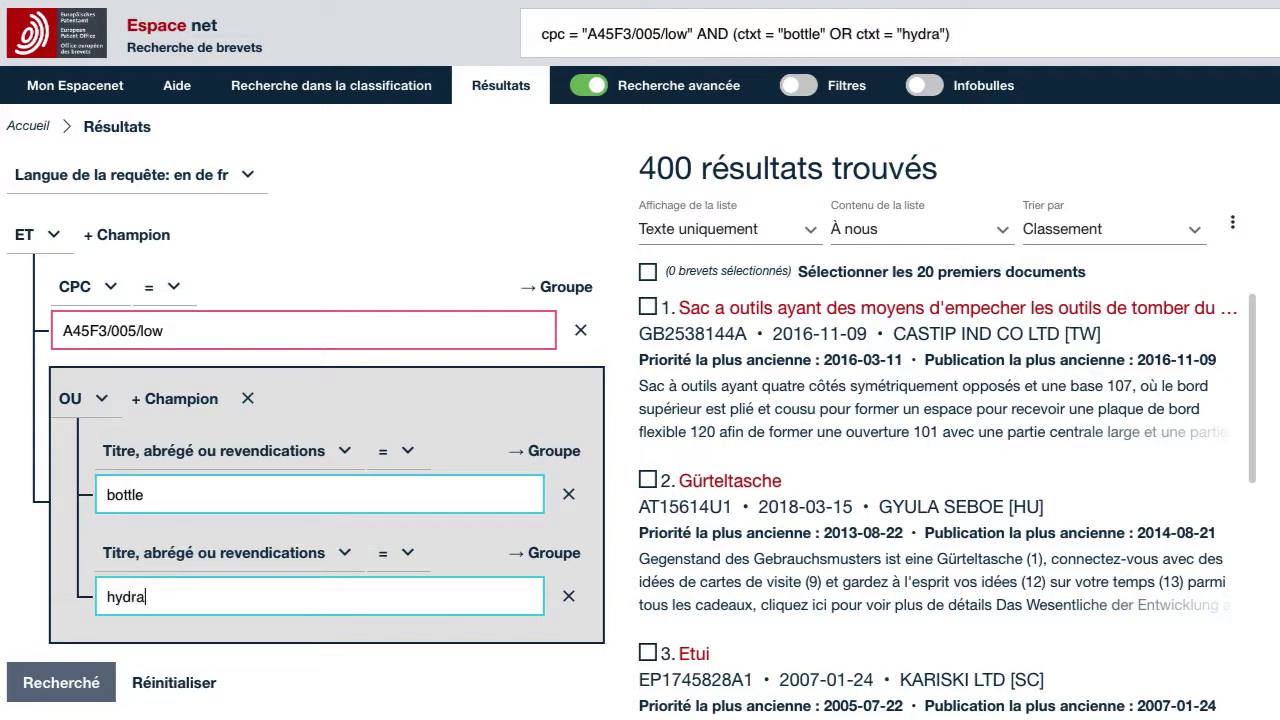
text(tation)
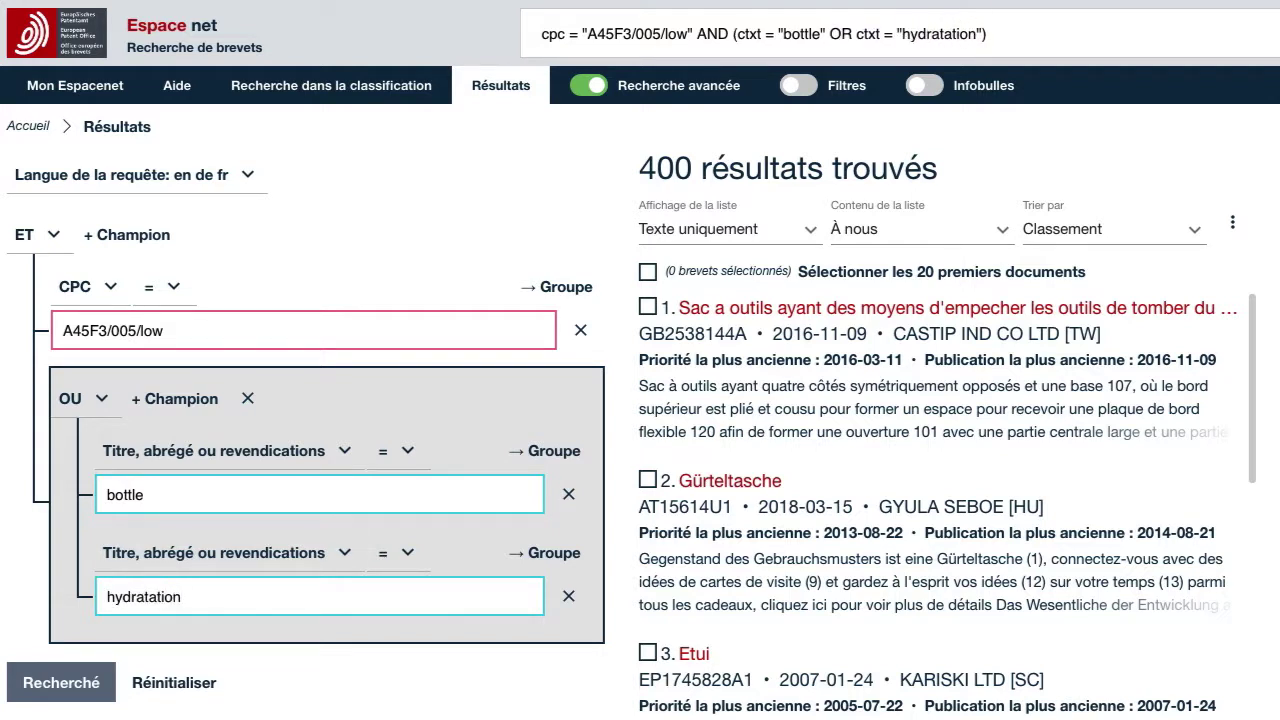
click(60, 683)
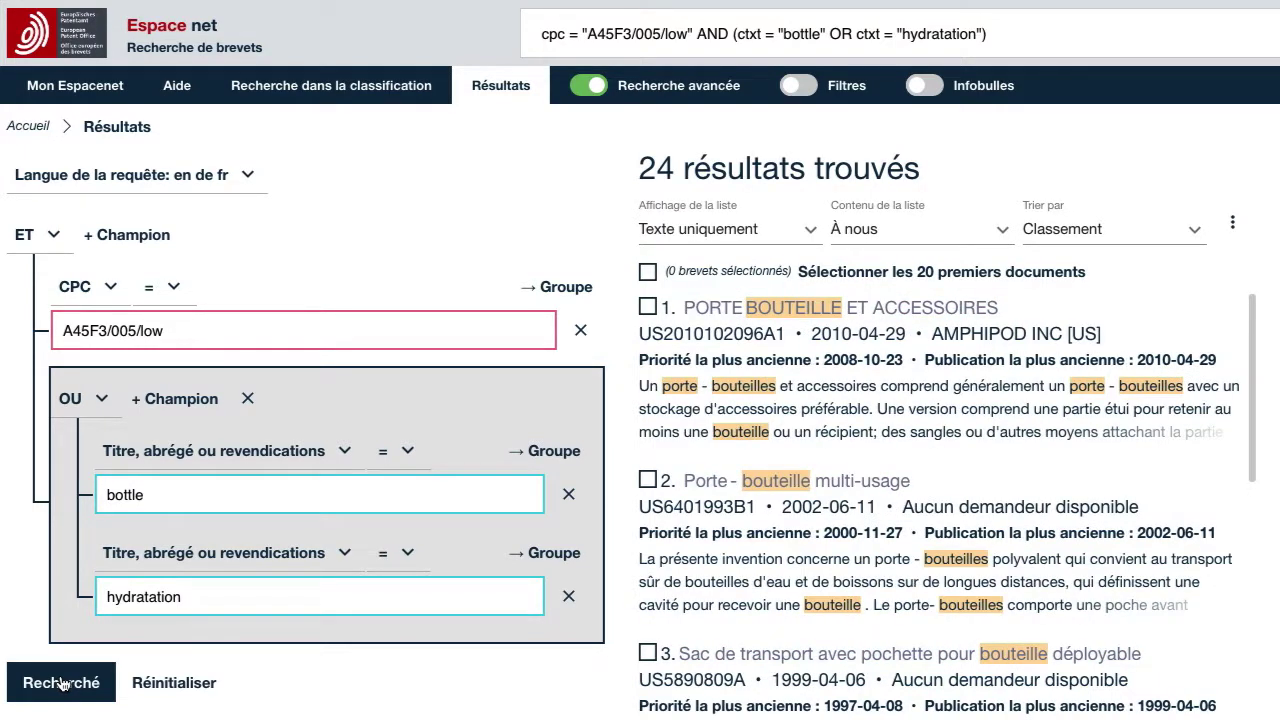
Step: Hide the advanced search form and review the bibliographic data and drawings of the first seven patents in the results
click(578, 90)
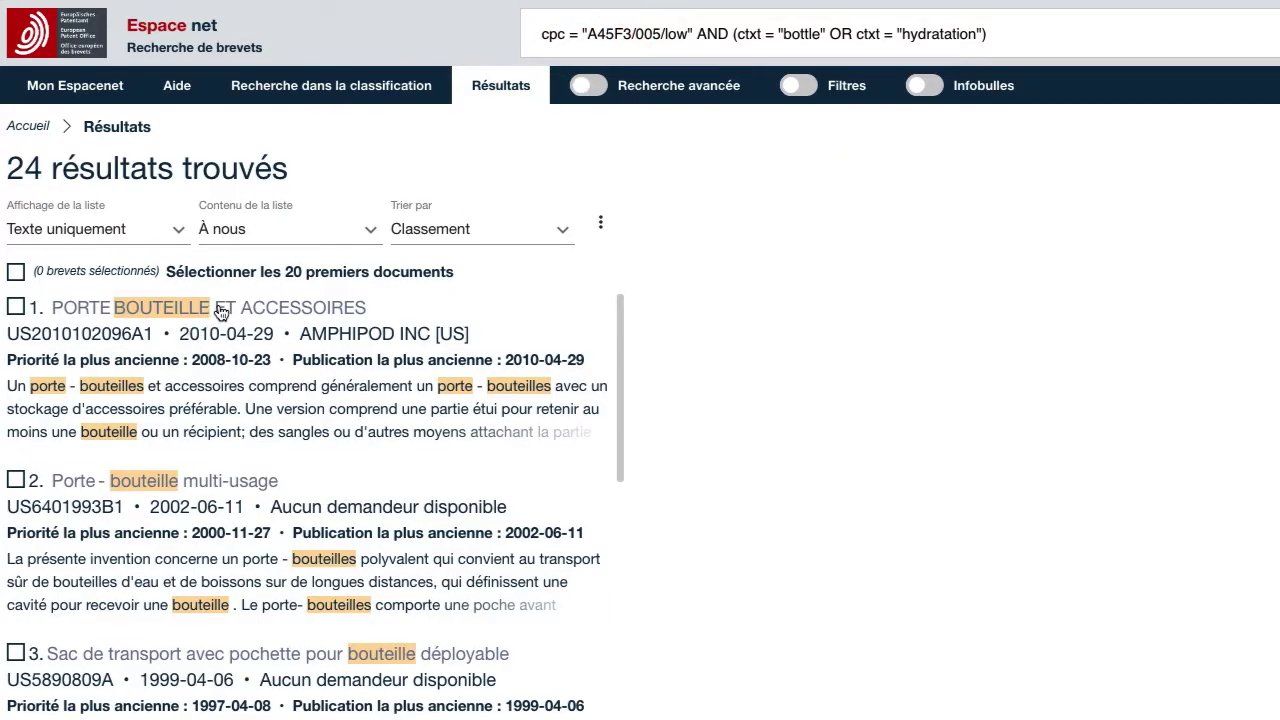
click(221, 311)
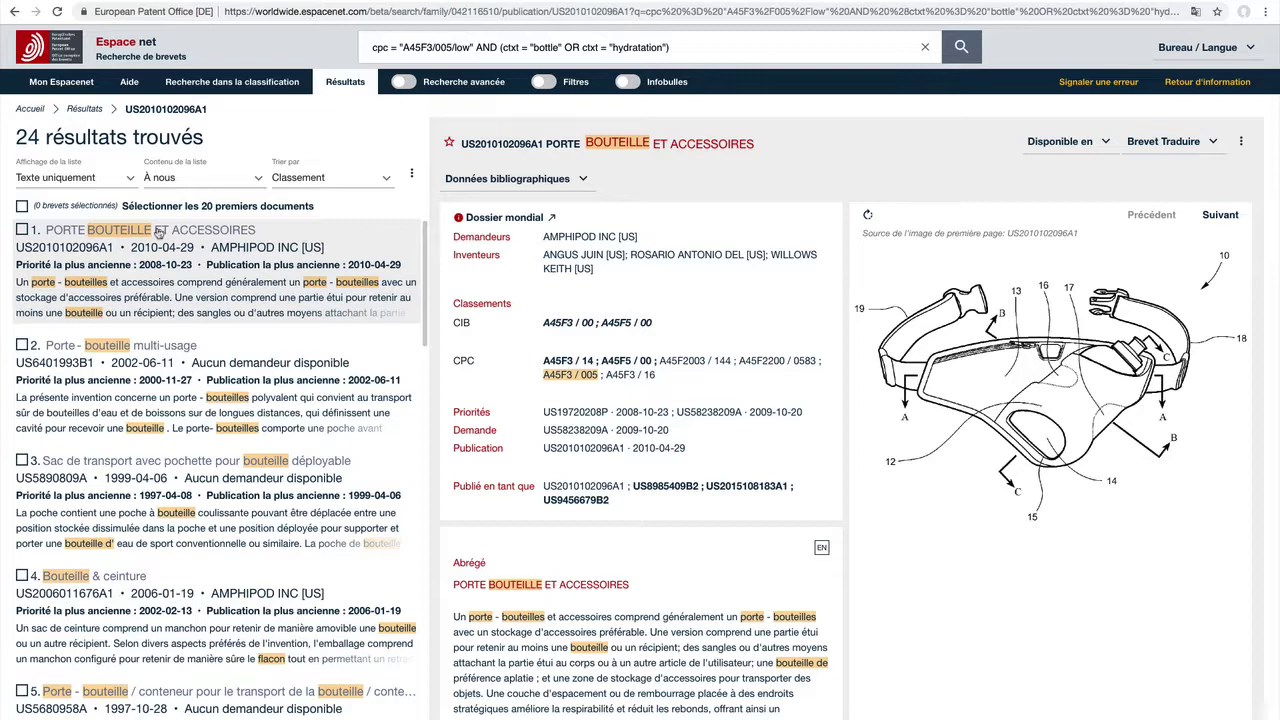
key(Down)
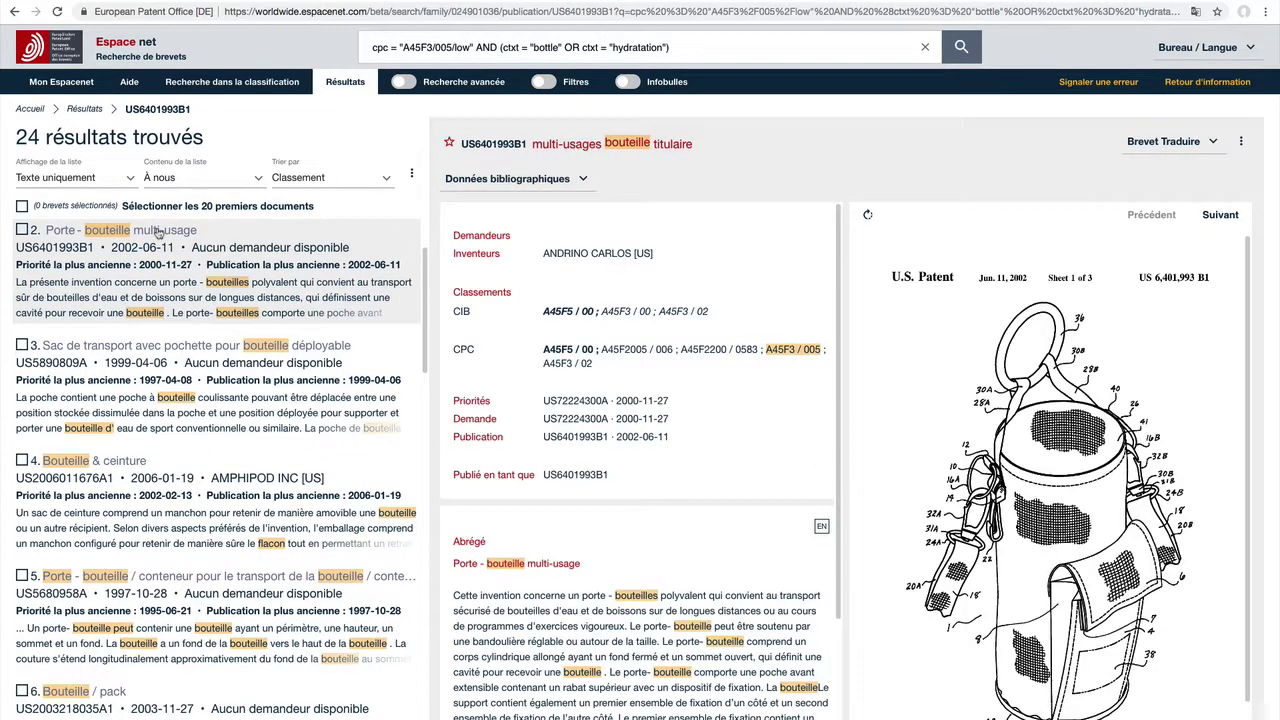
key(Down)
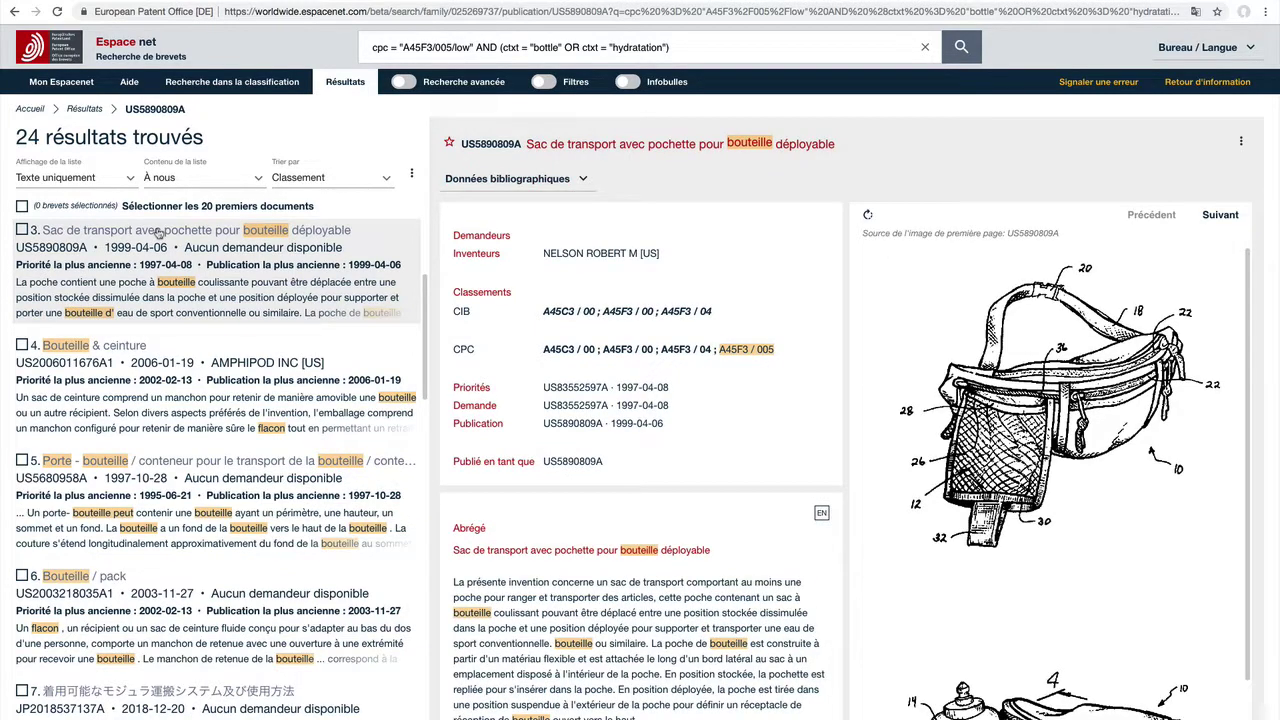
key(Down)
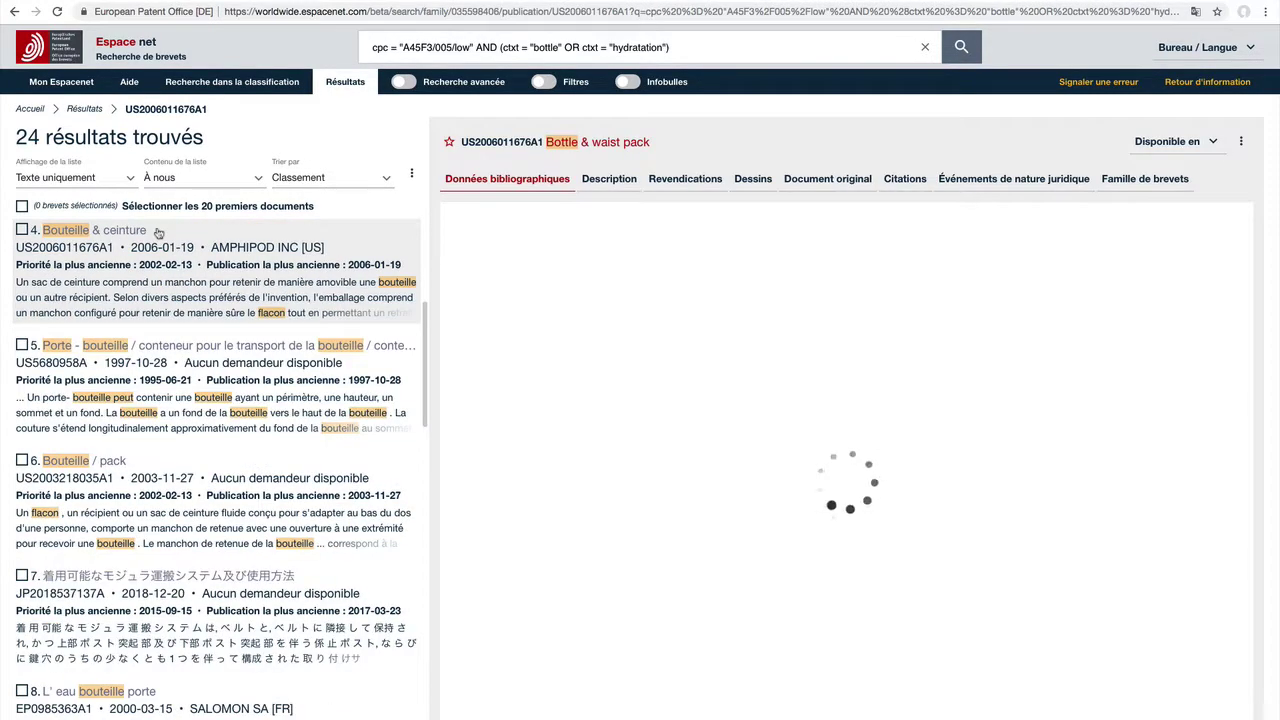
key(Down)
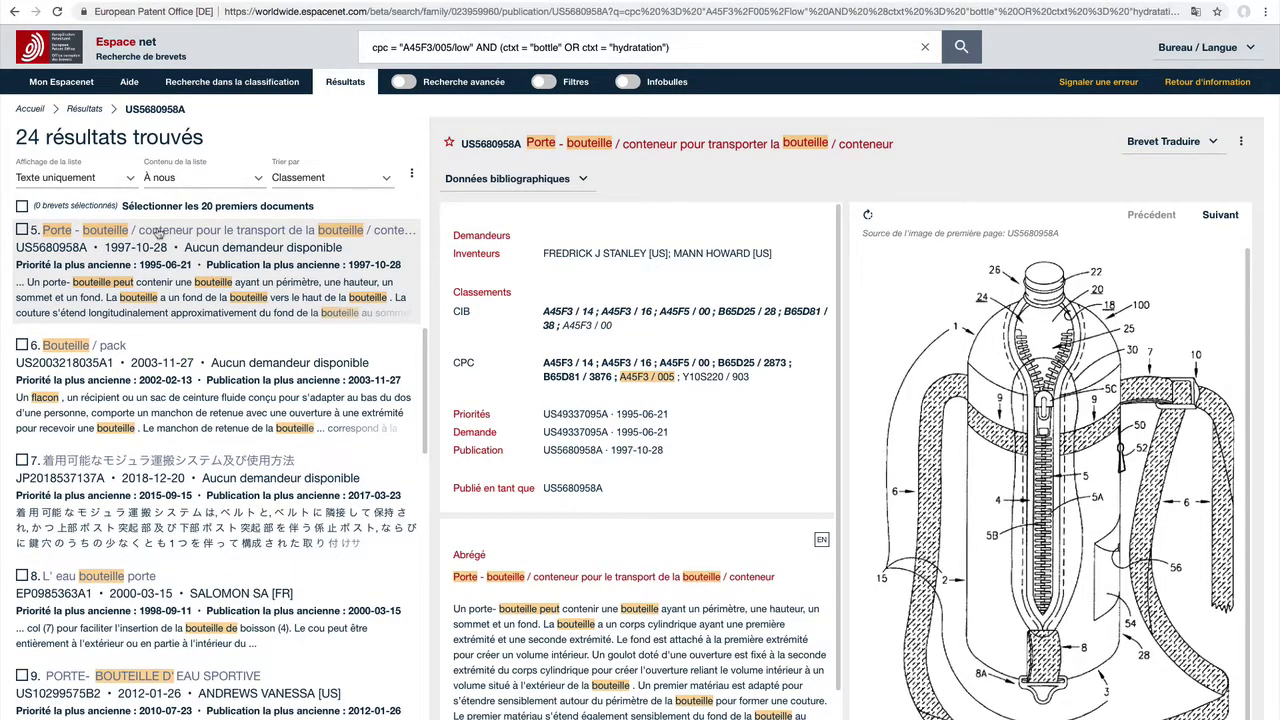
key(Down)
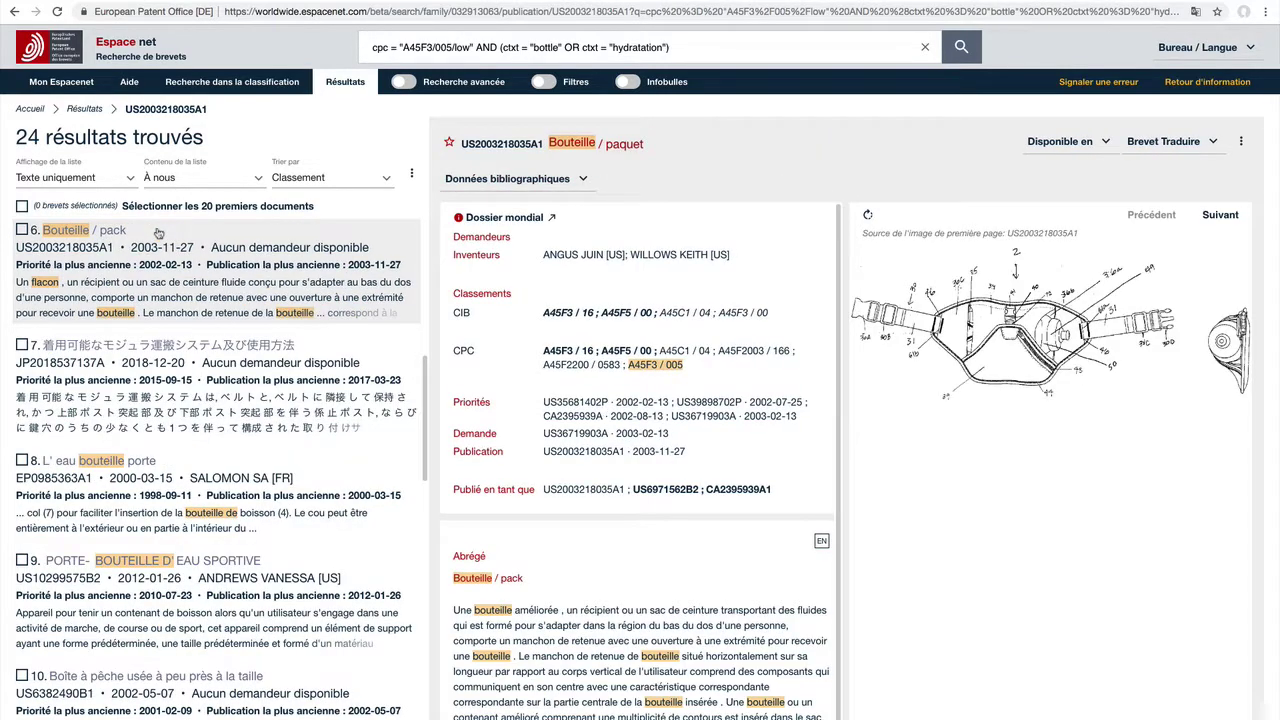
key(Down)
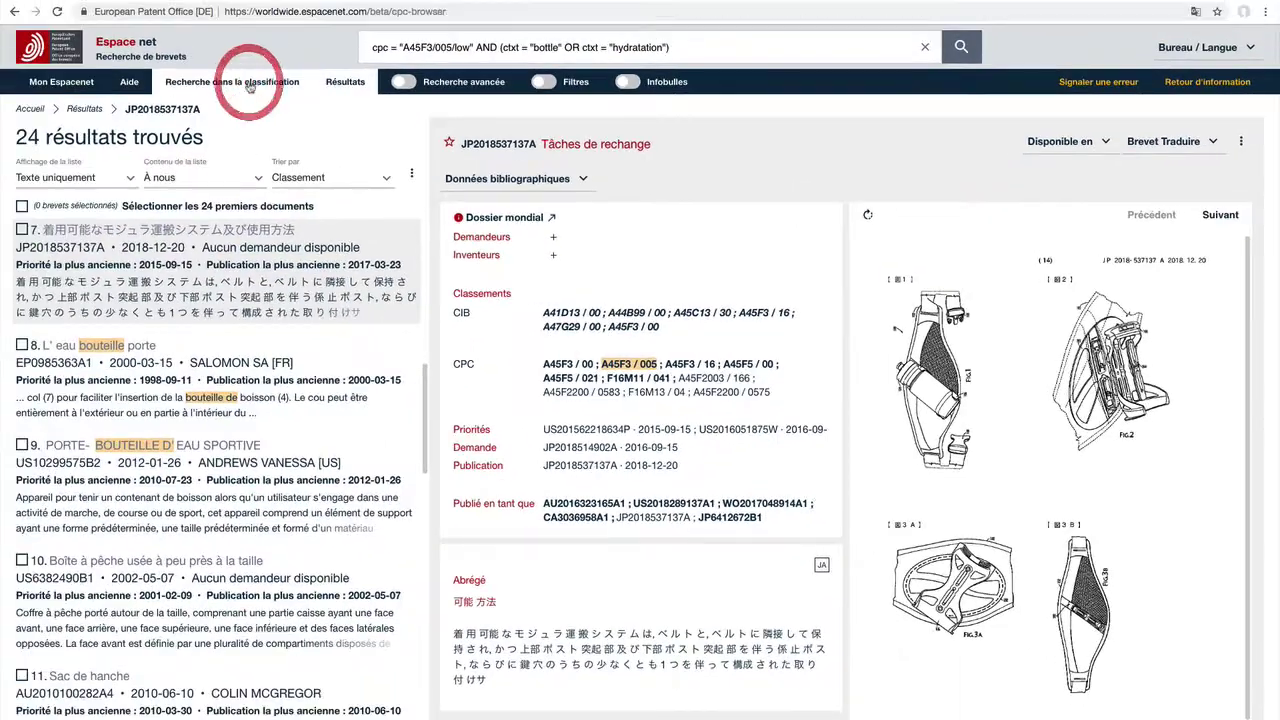
Step: Search the classification for "bottle carrying waist" and expand group A45F 3/00 among the matches
click(250, 84)
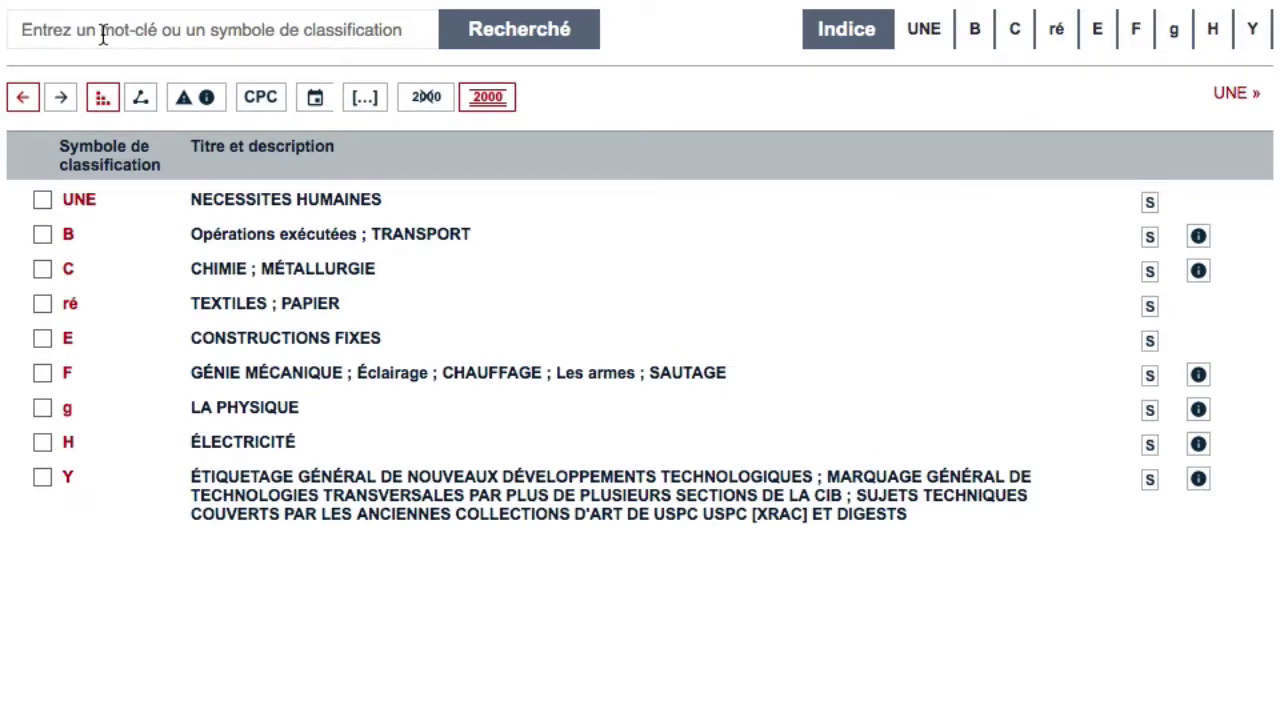
click(99, 33)
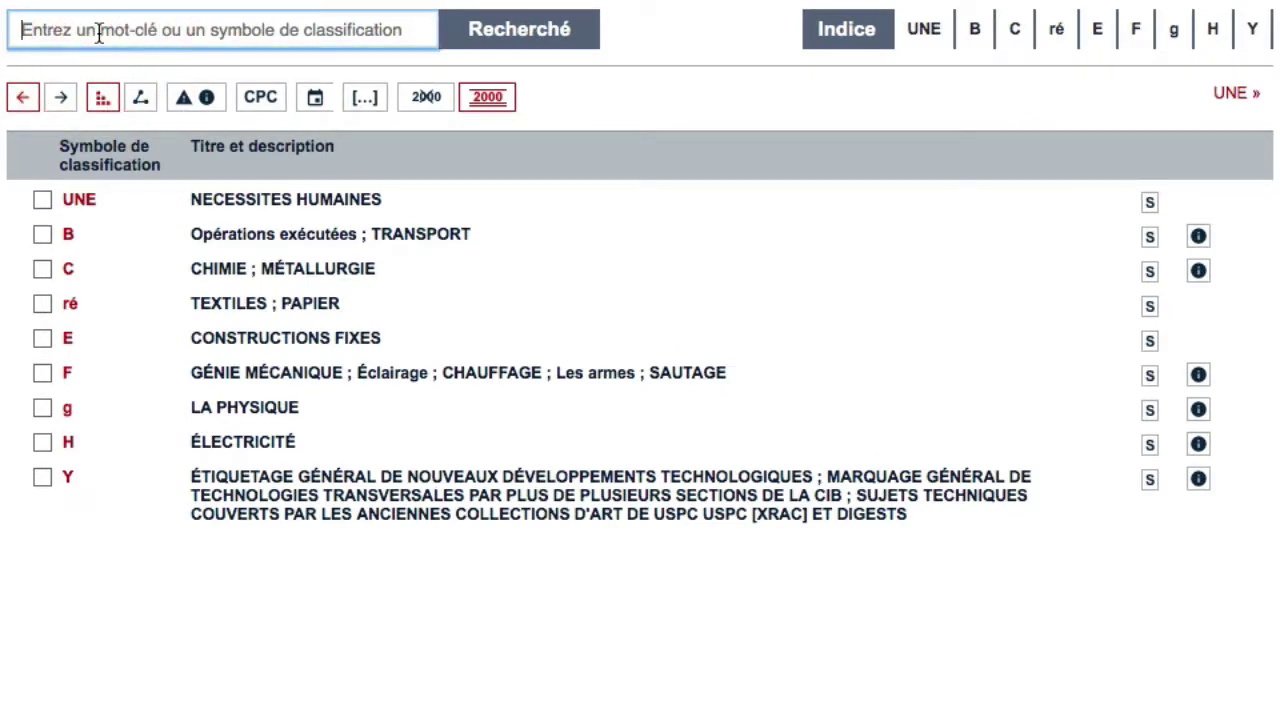
text(bottle )
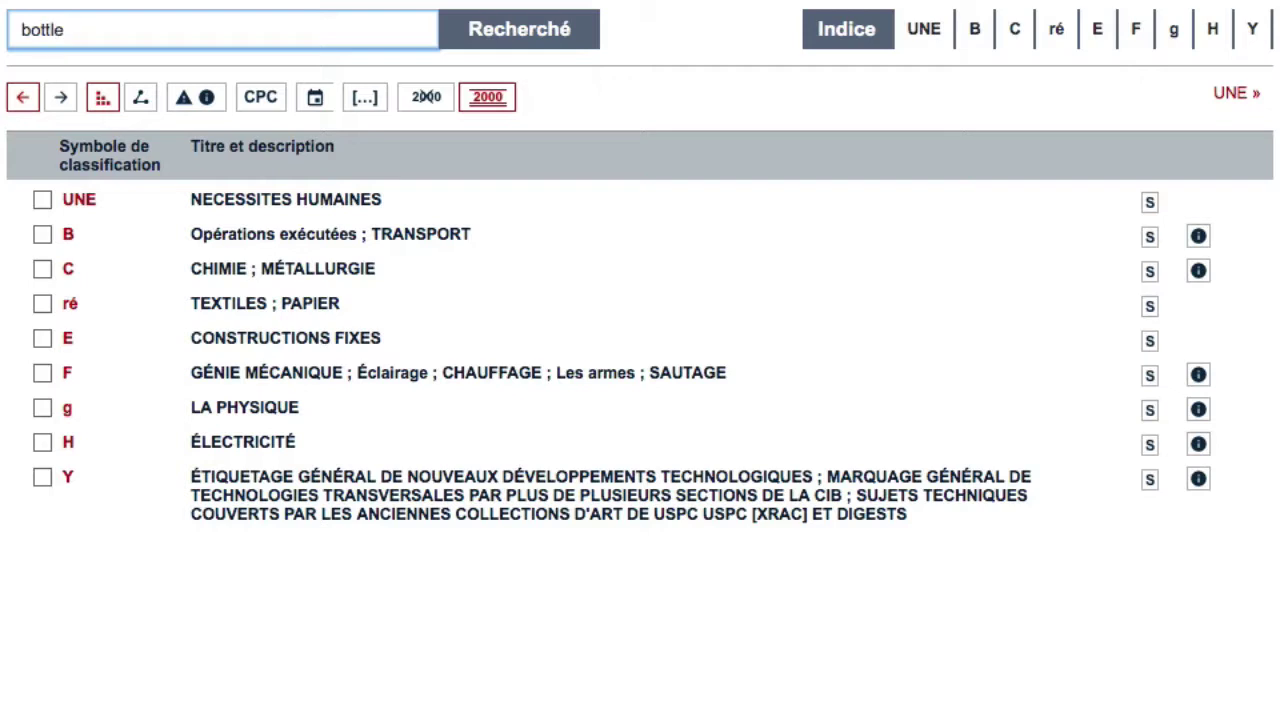
text(carrying waist)
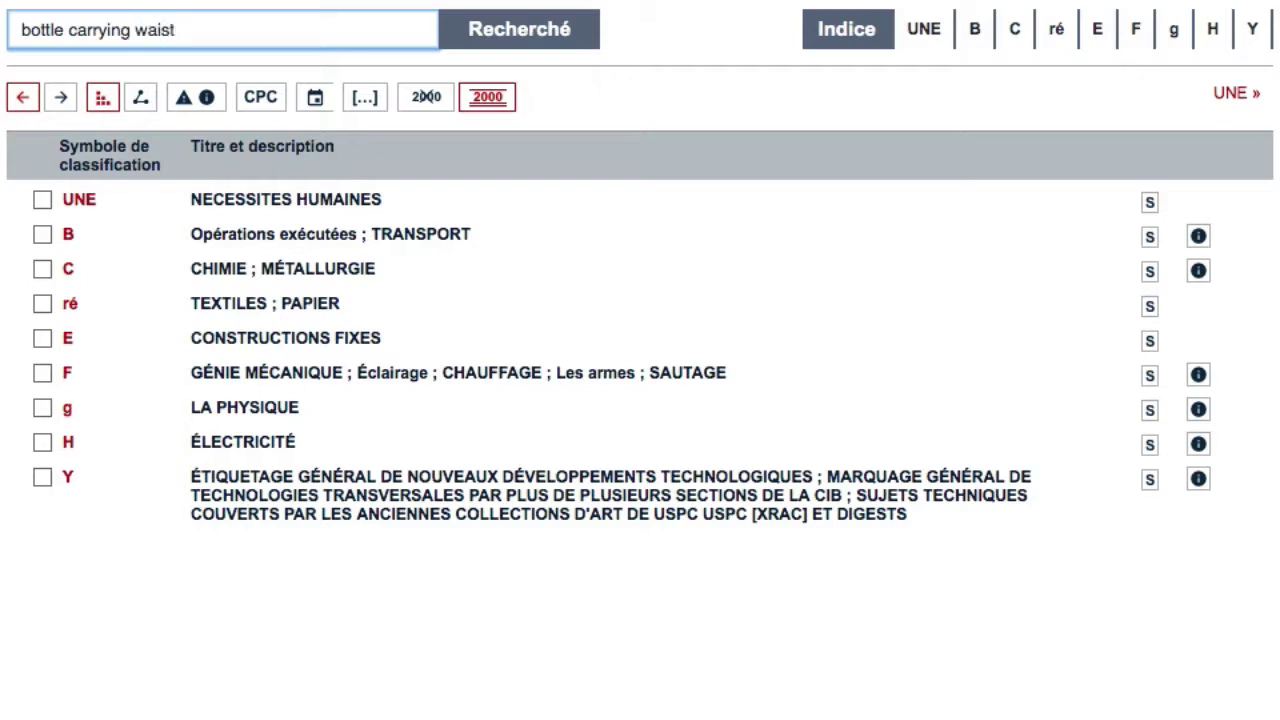
click(497, 31)
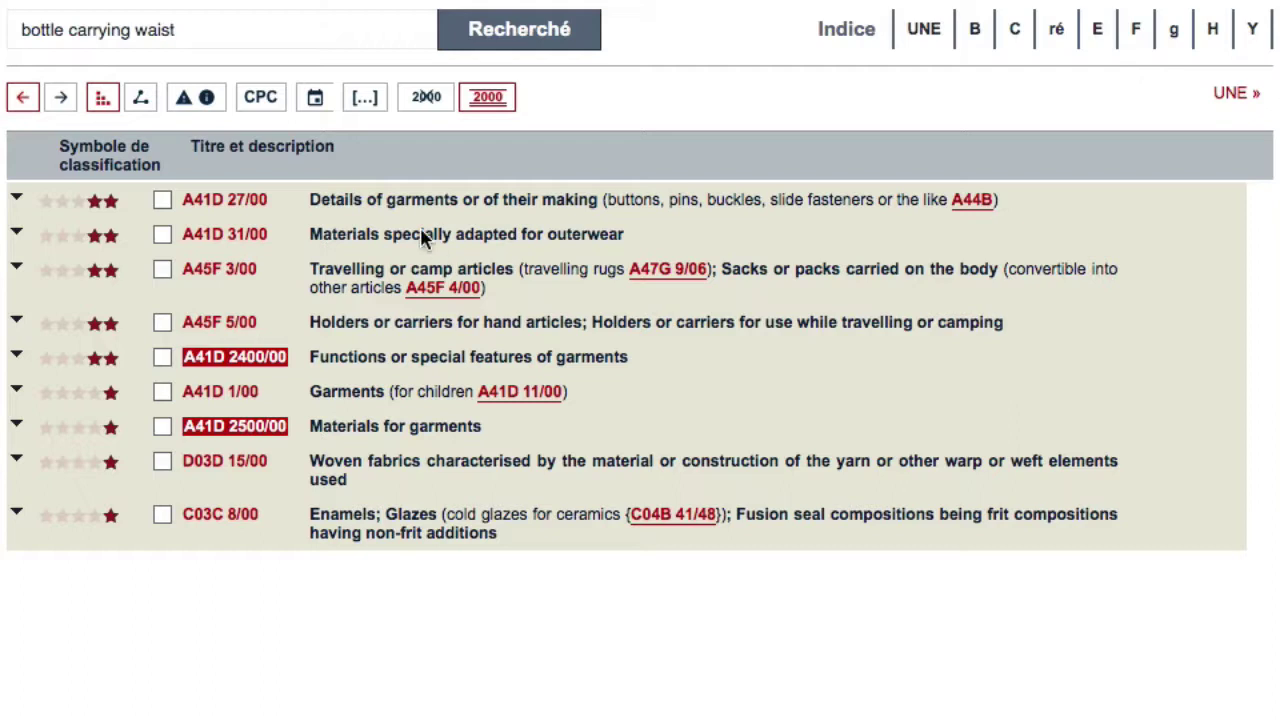
click(208, 273)
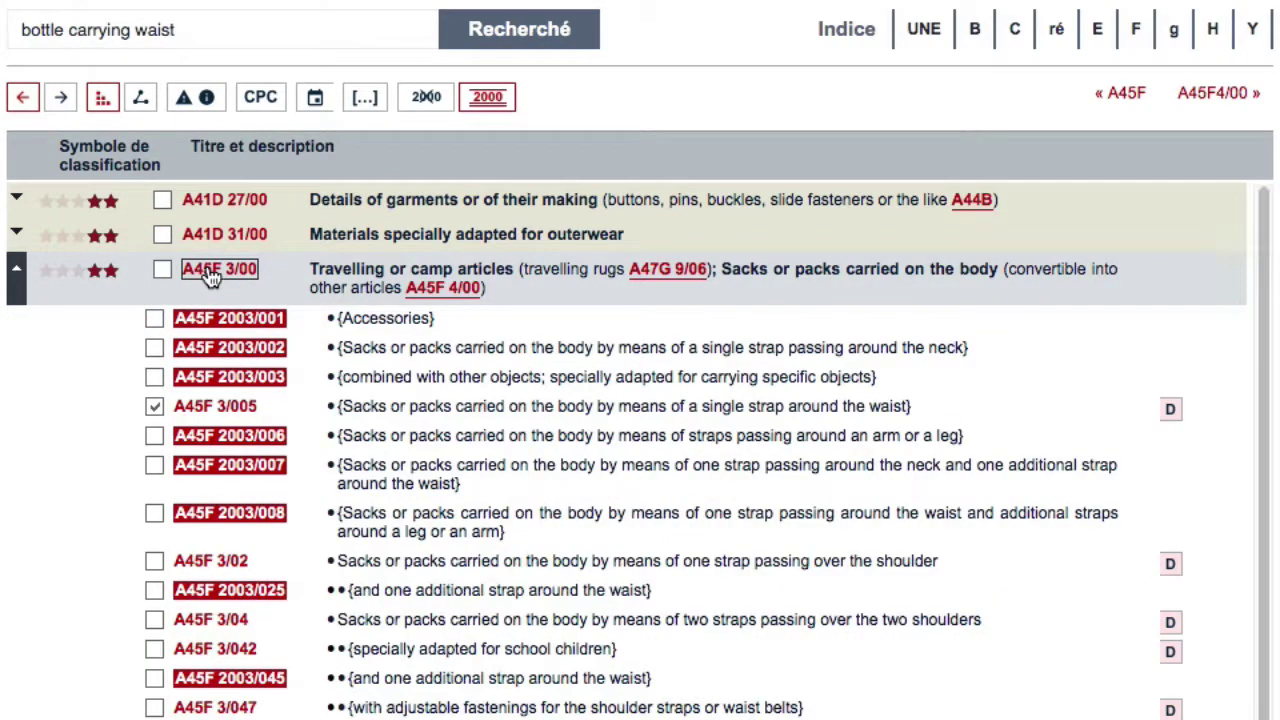